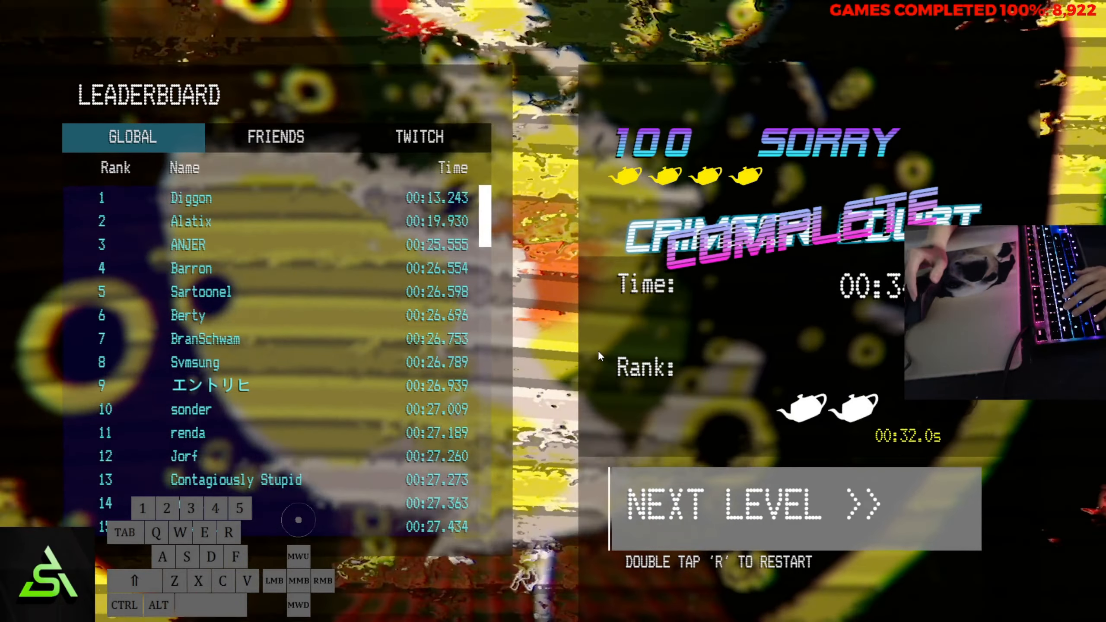
key("r")
key("r")
key("w")
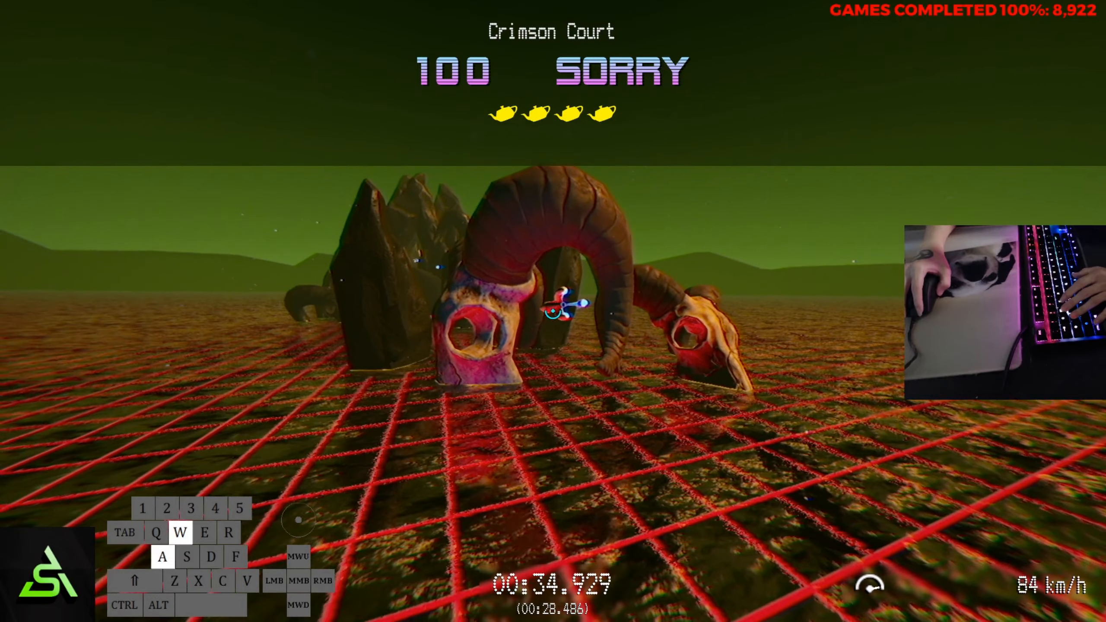
key("w")
left_click(553, 311)
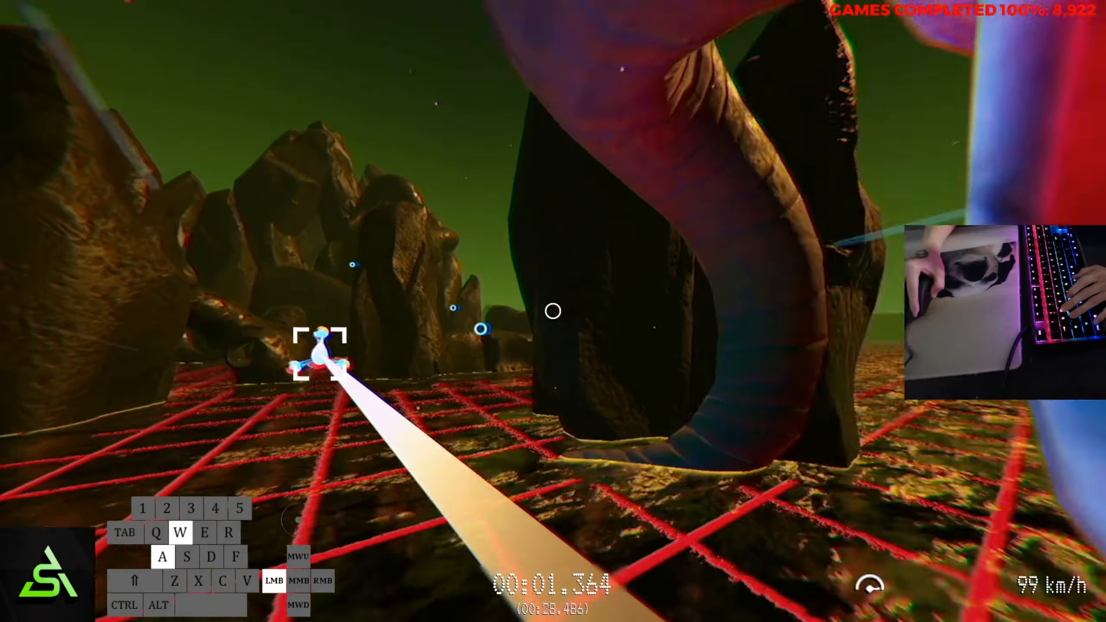
key("d")
left_click(553, 312)
key("a")
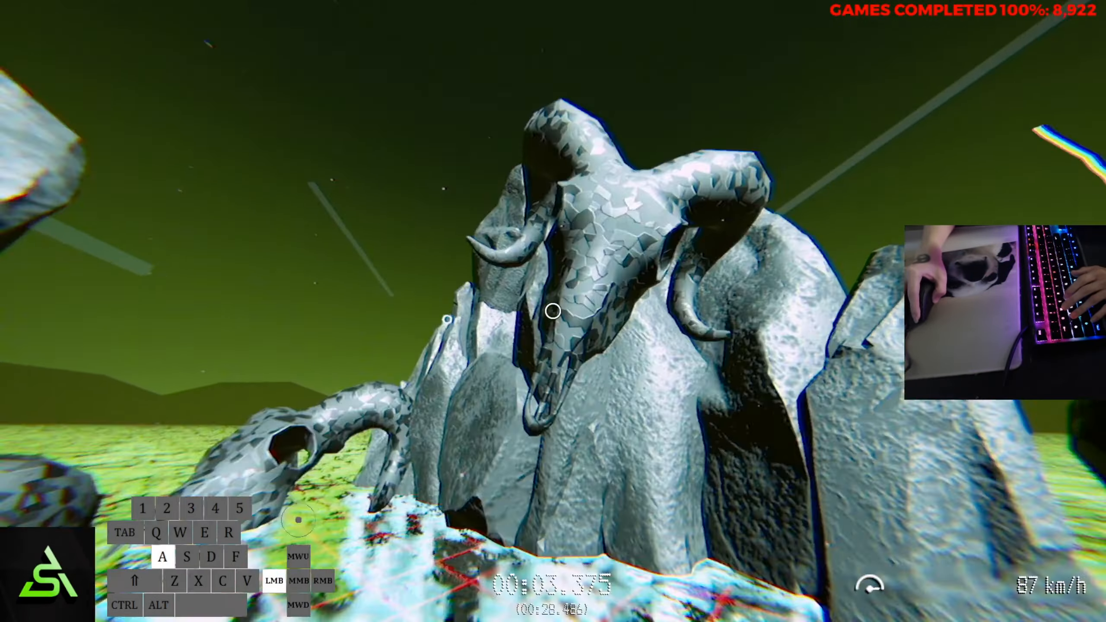
left_click(554, 311)
key("w")
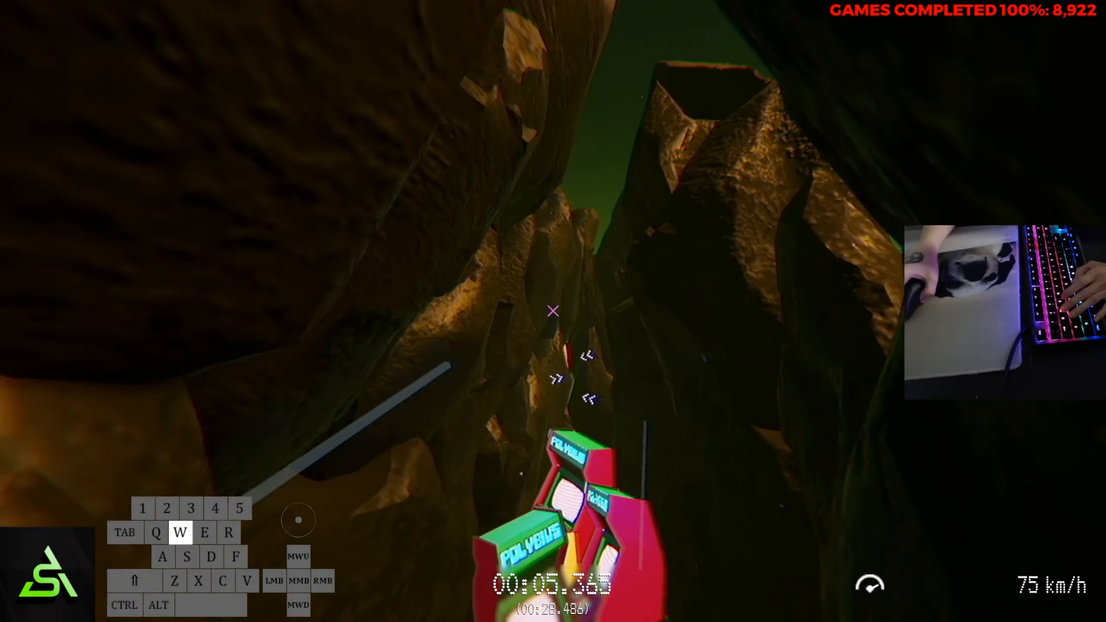
key("w")
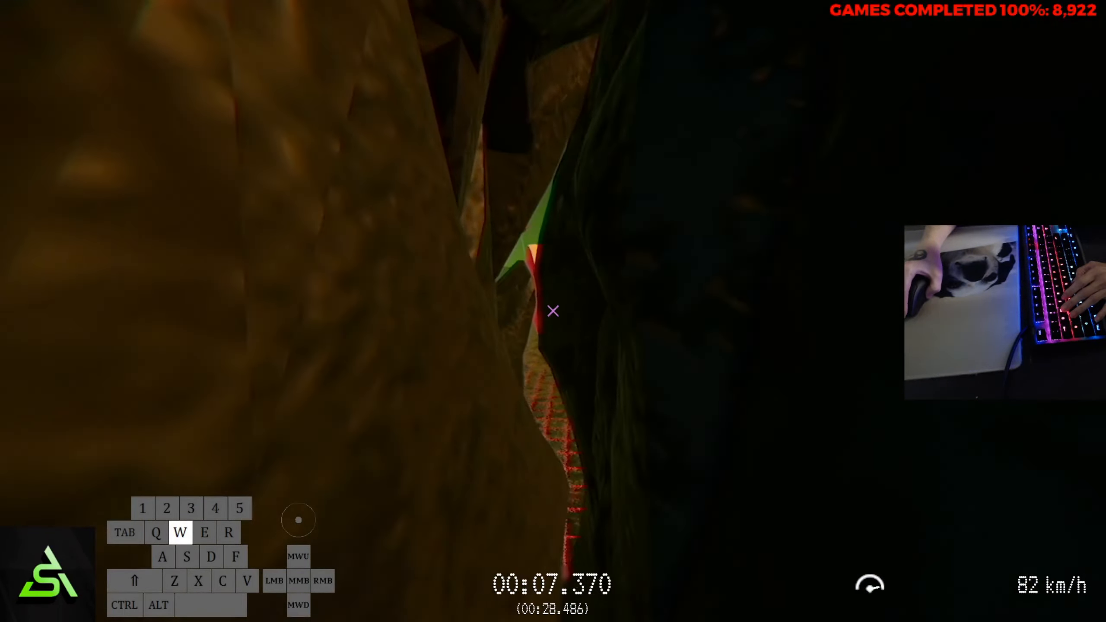
key("w")
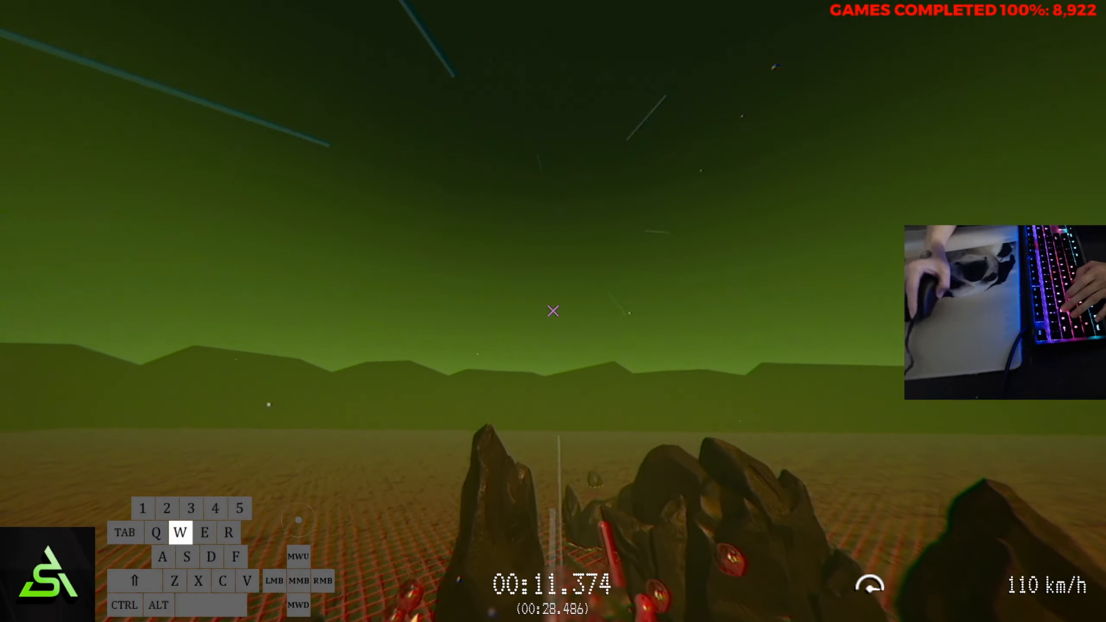
key("w")
key("w")
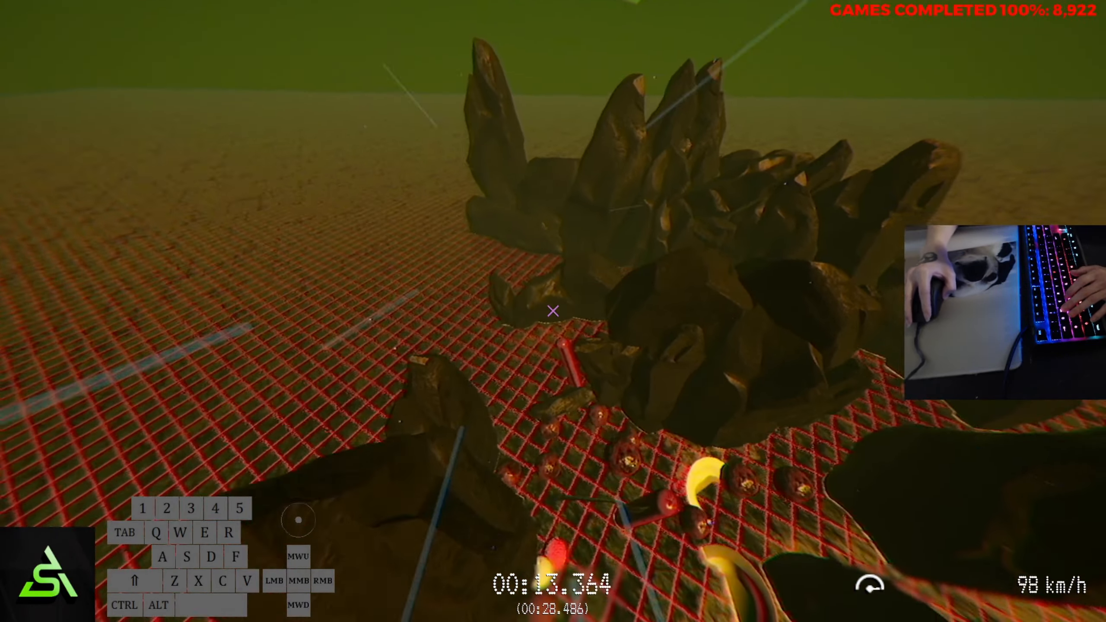
key("s")
key("w")
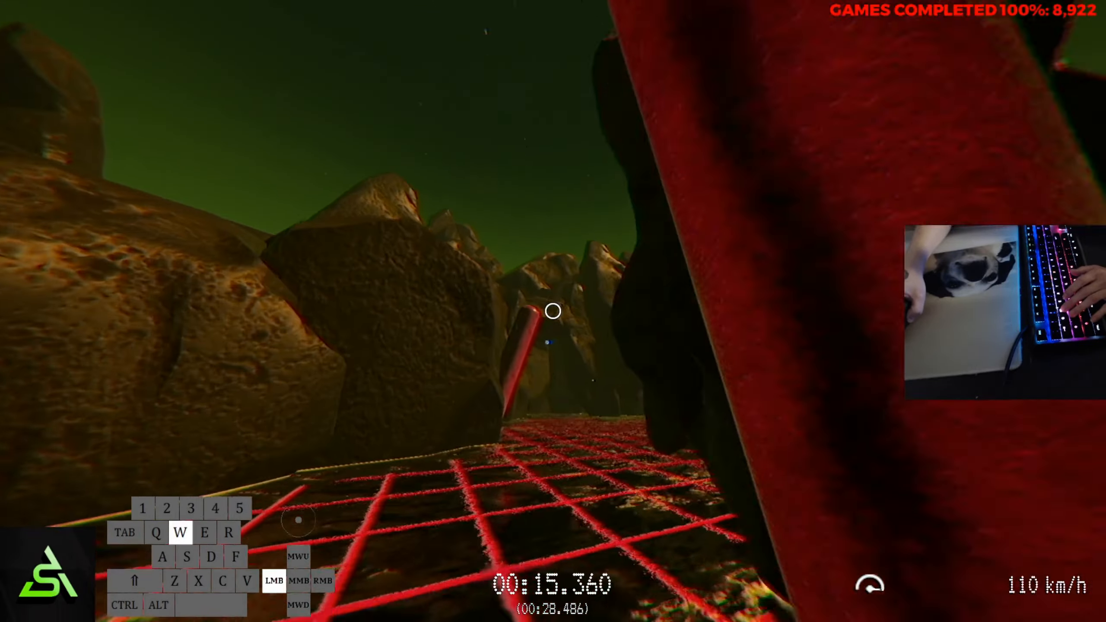
key("d")
key("w")
key("a")
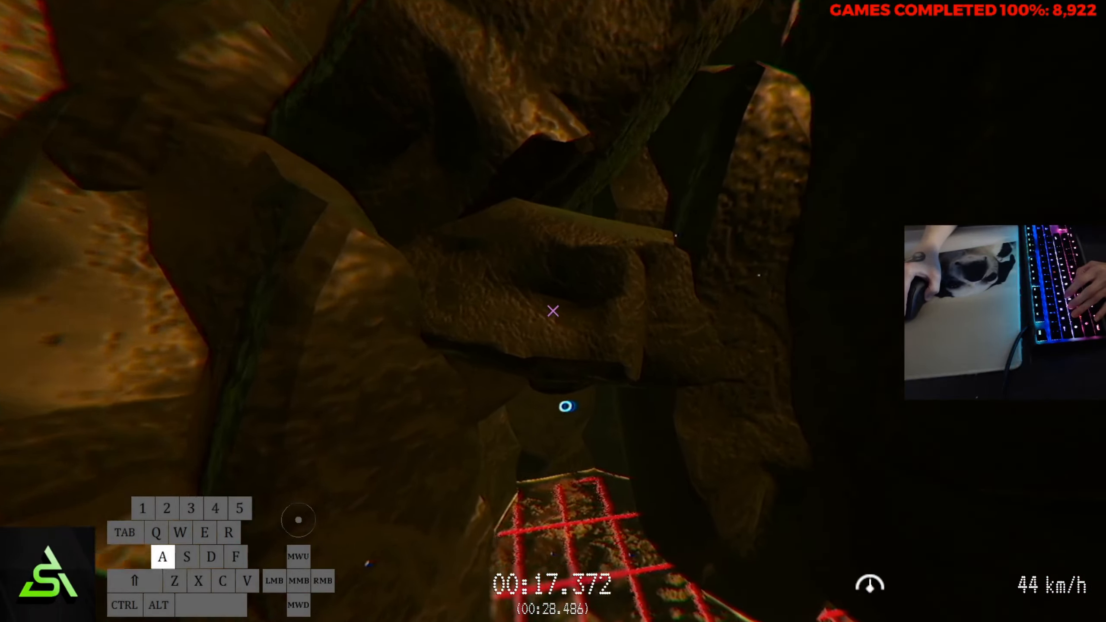
left_click(570, 370)
key("w")
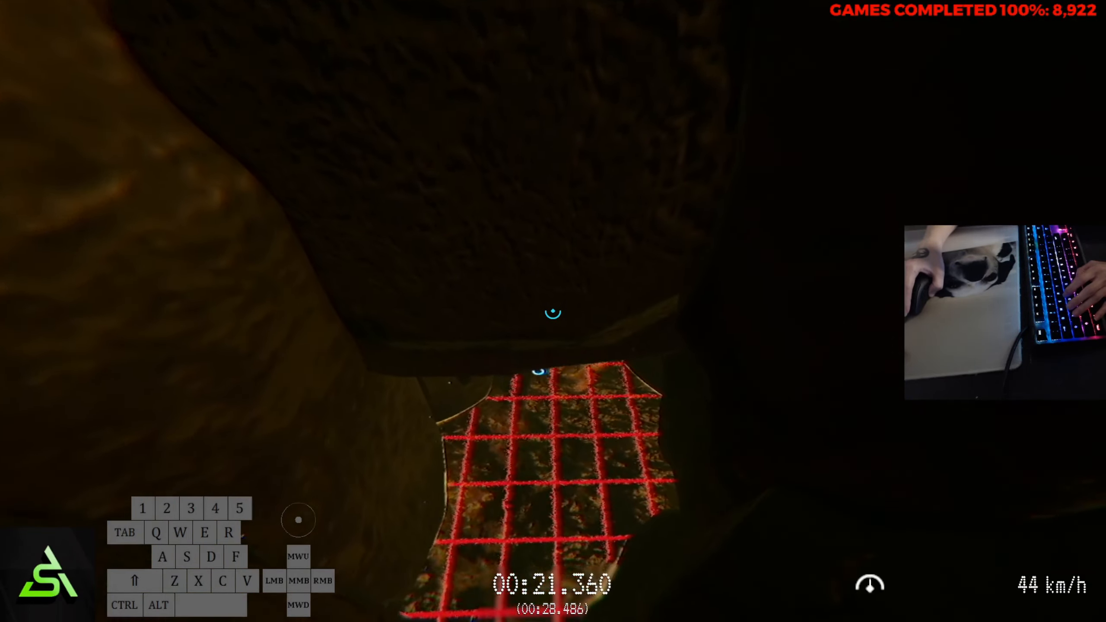
key("w")
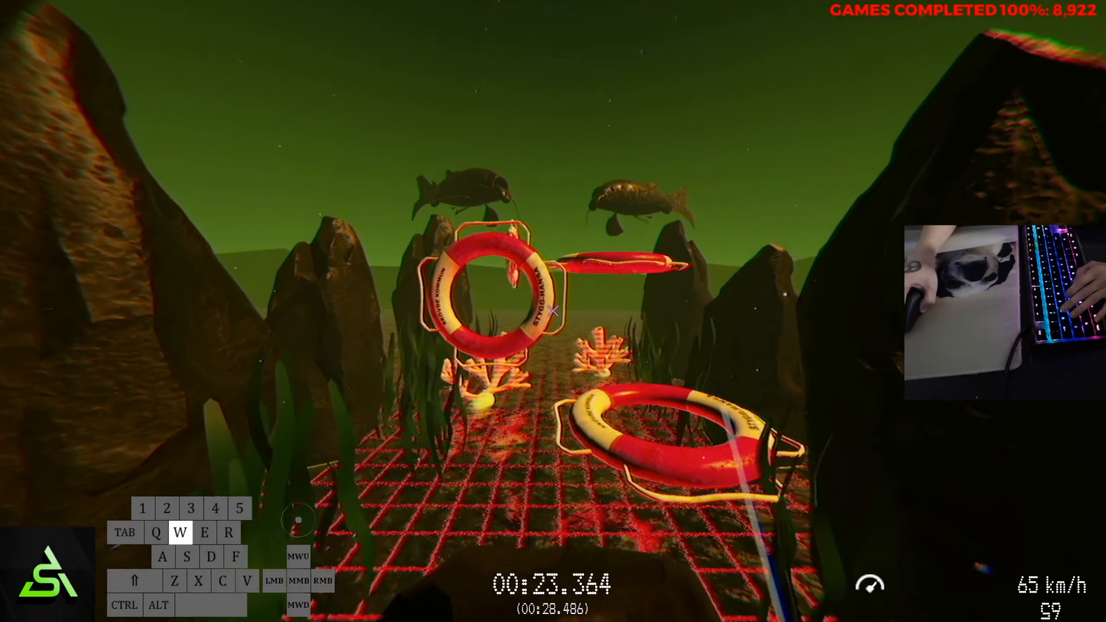
left_click(553, 311)
key("w")
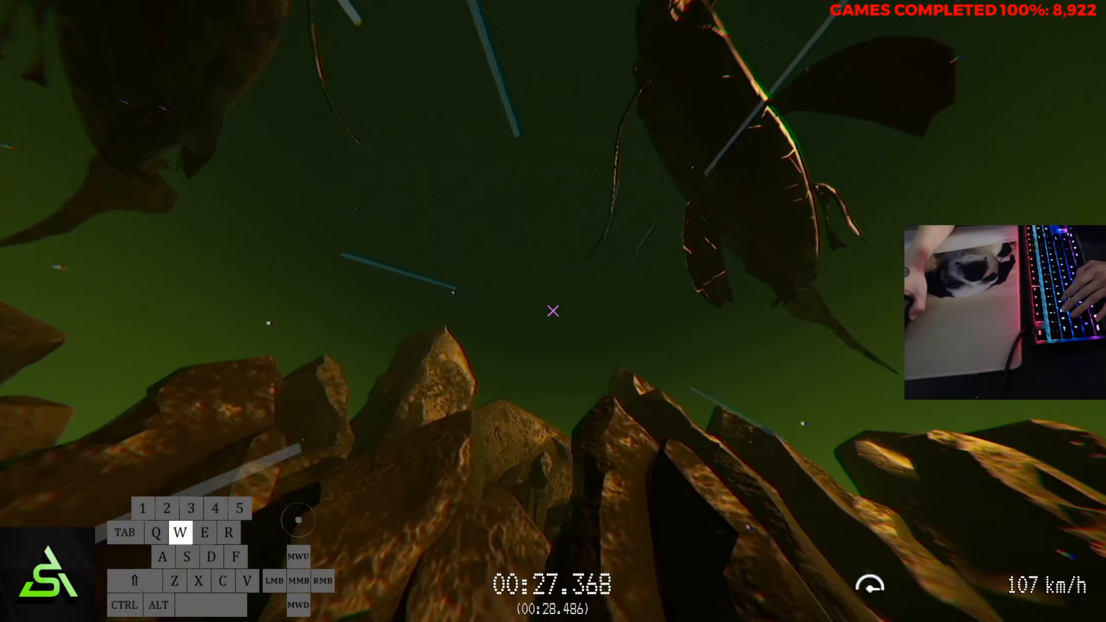
key("w")
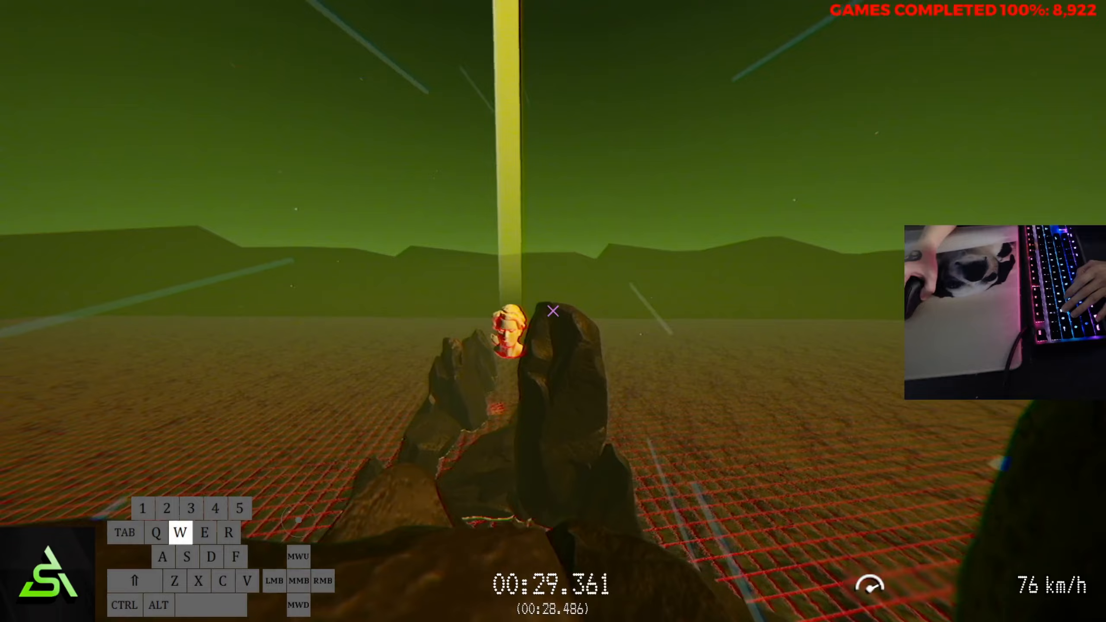
key("w")
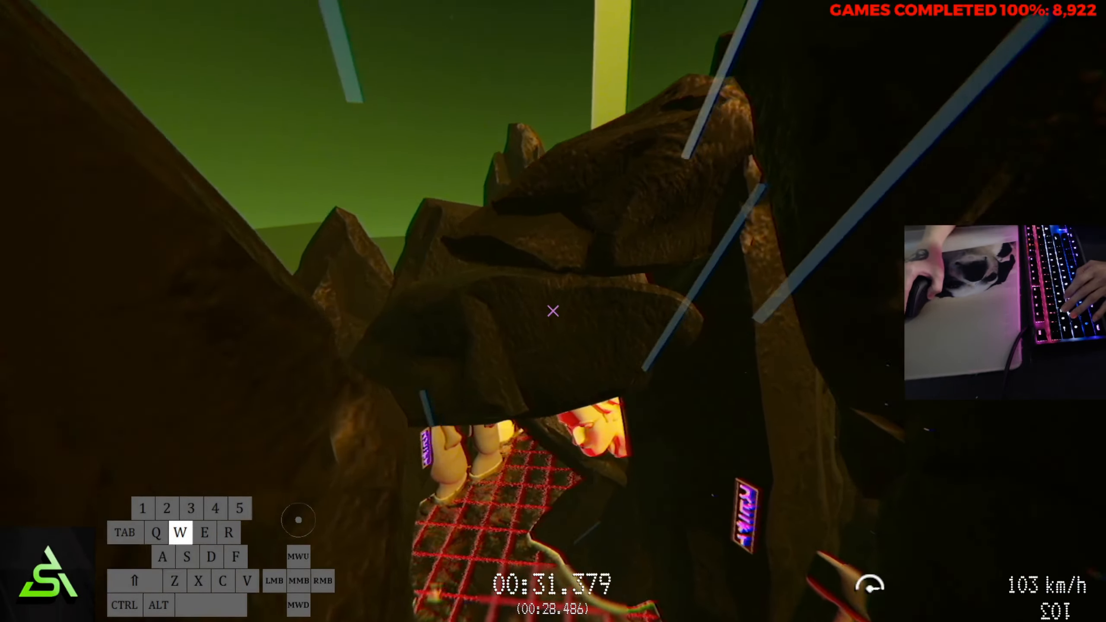
key("a")
key("w")
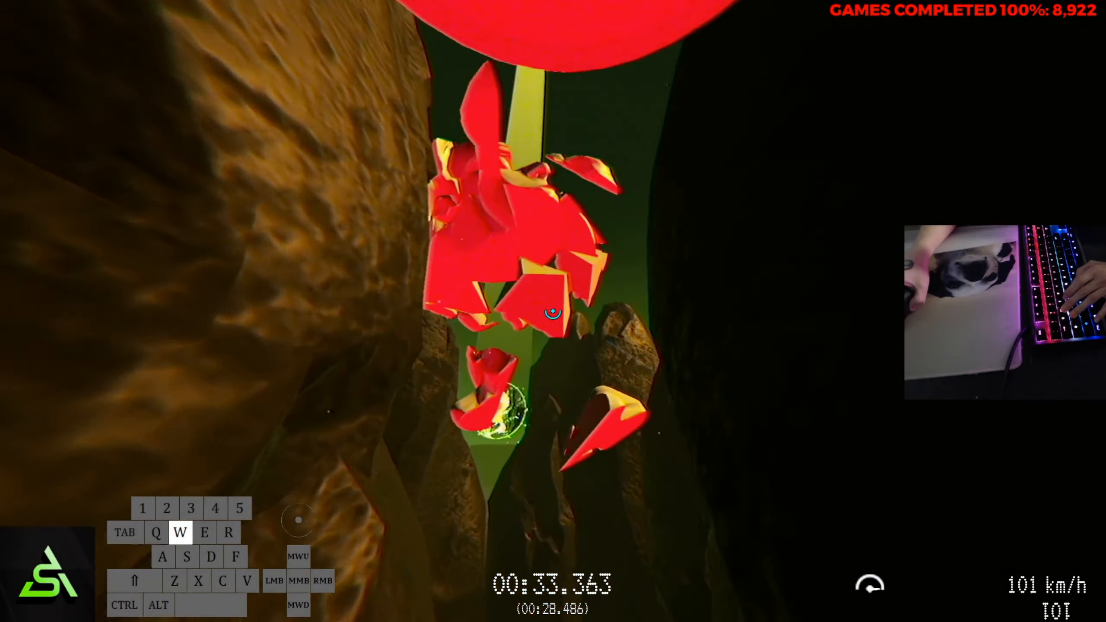
left_click(553, 311)
key("w")
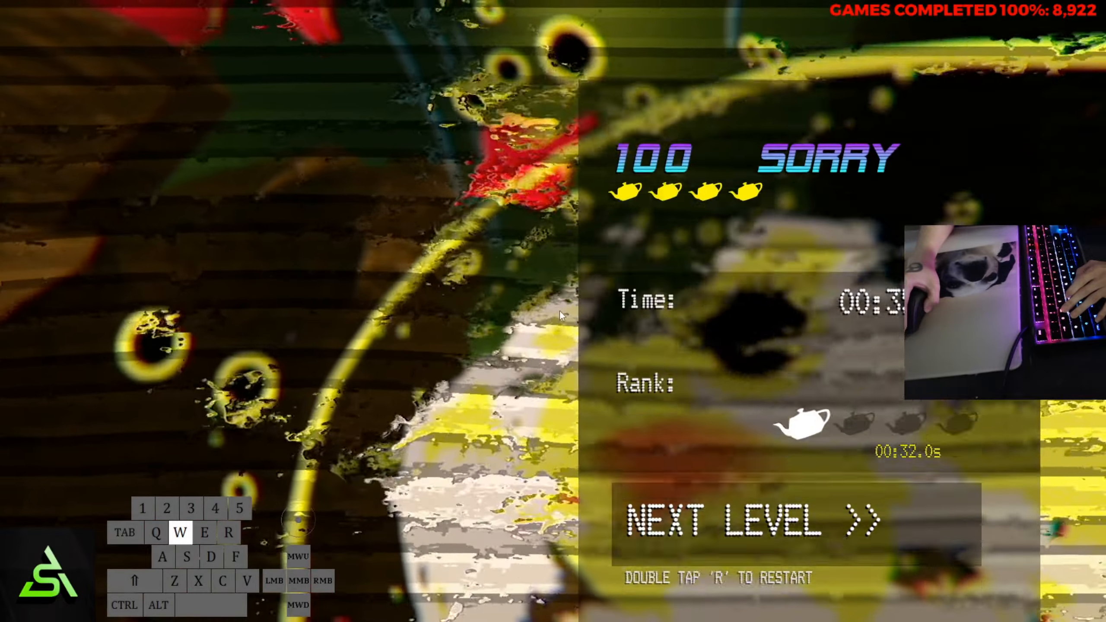